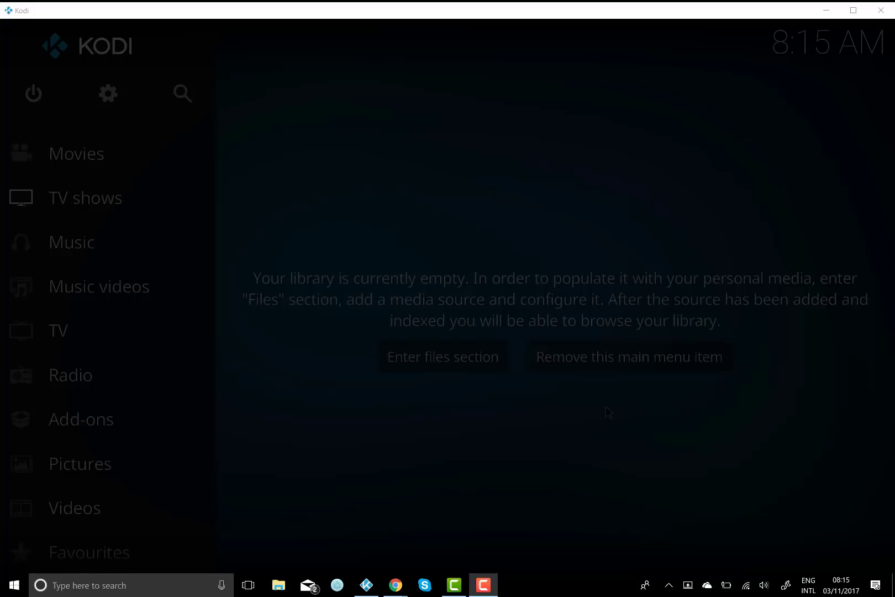
# - Wake Kodi and switch on Unknown sources for add-ons, accepting the risk warning
pyautogui.click(445, 239)
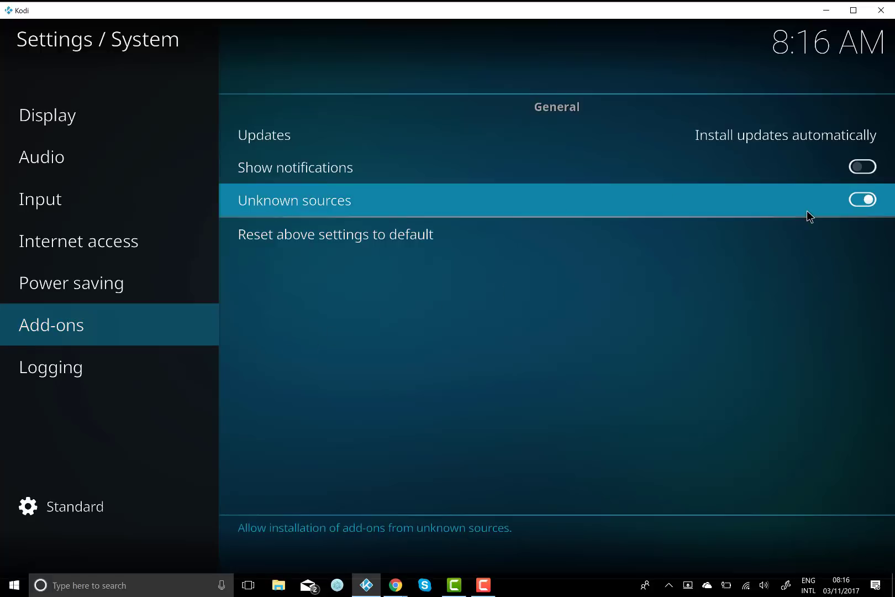
pyautogui.click(862, 200)
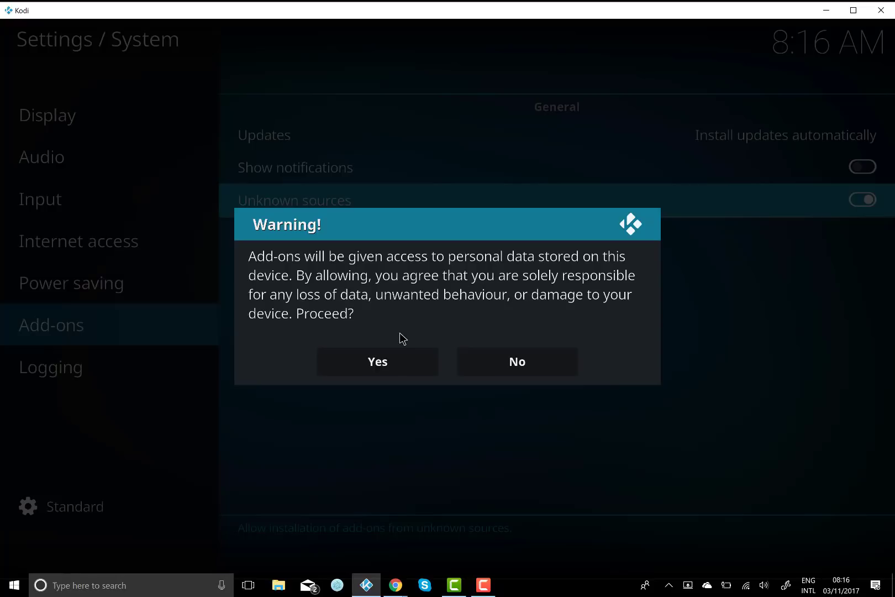
pyautogui.click(378, 360)
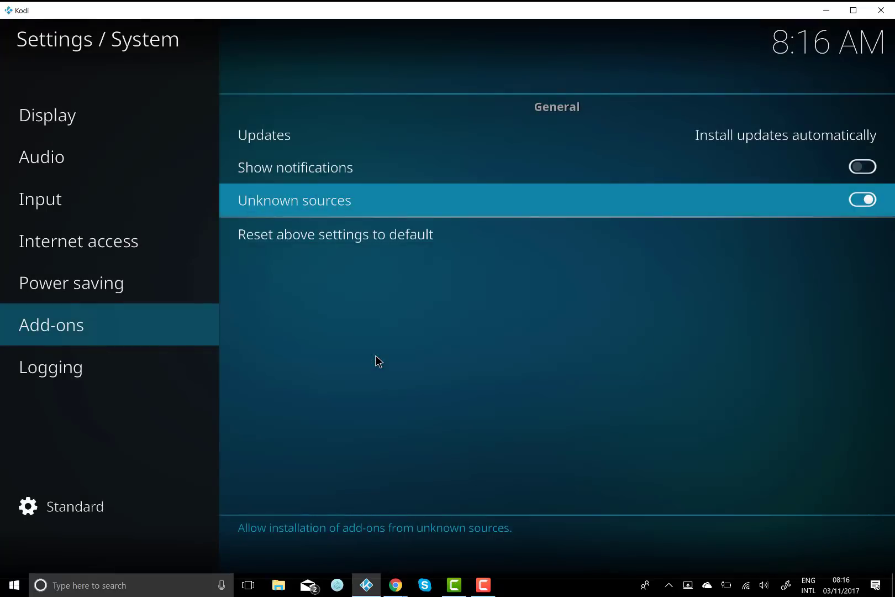
pyautogui.press('Escape')
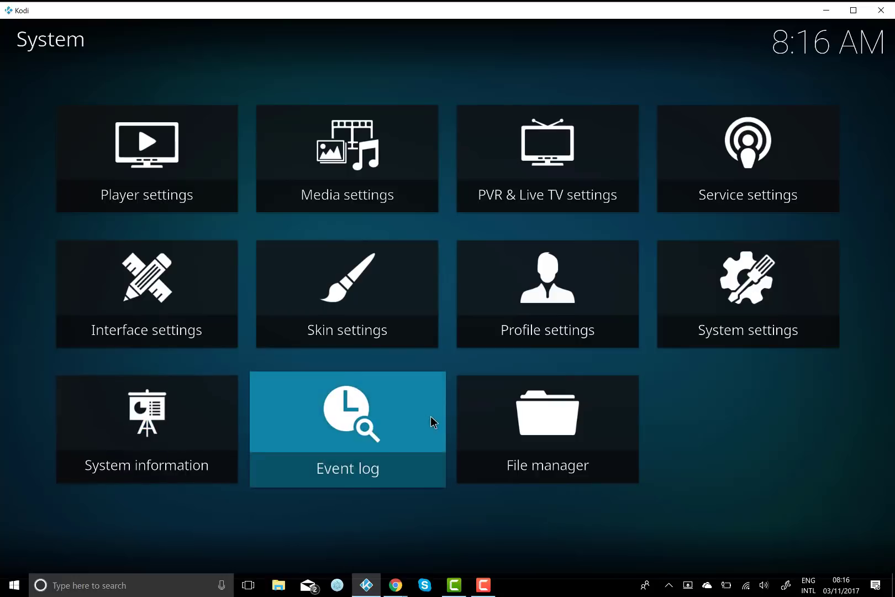
pyautogui.click(495, 415)
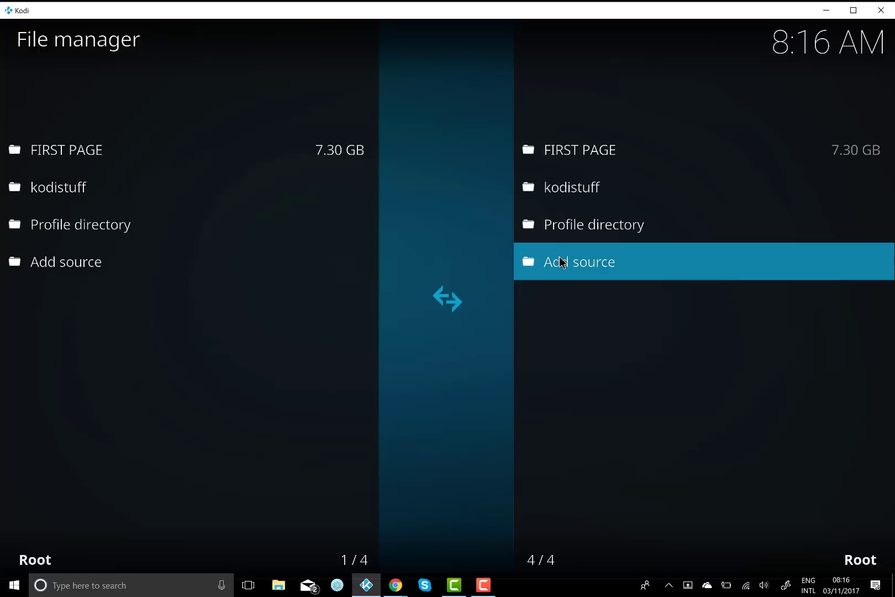
pyautogui.click(562, 261)
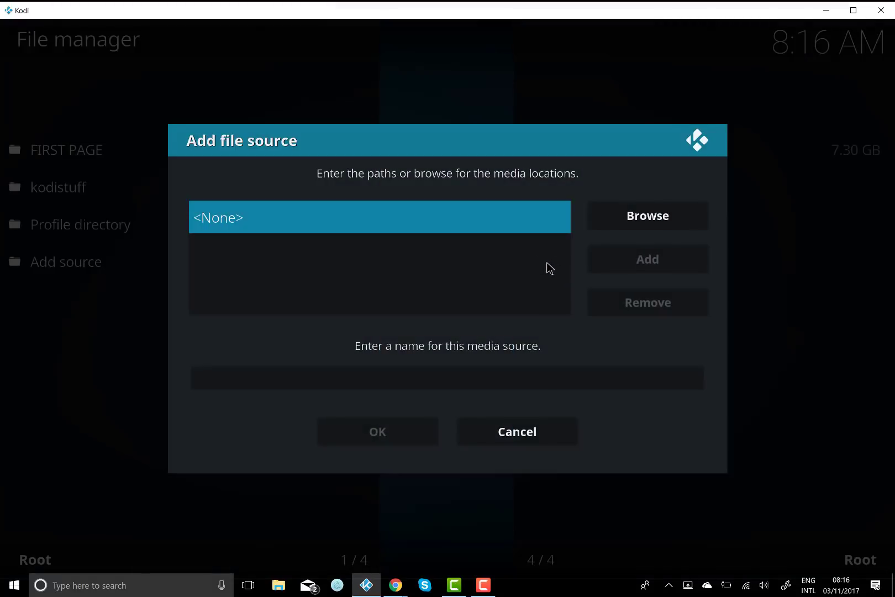
pyautogui.click(252, 221)
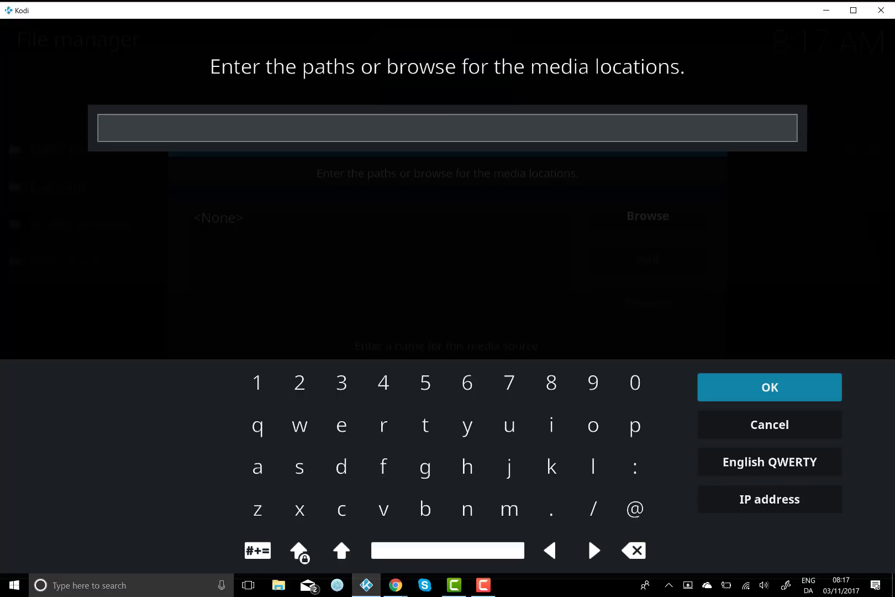
pyautogui.write('http://medi')
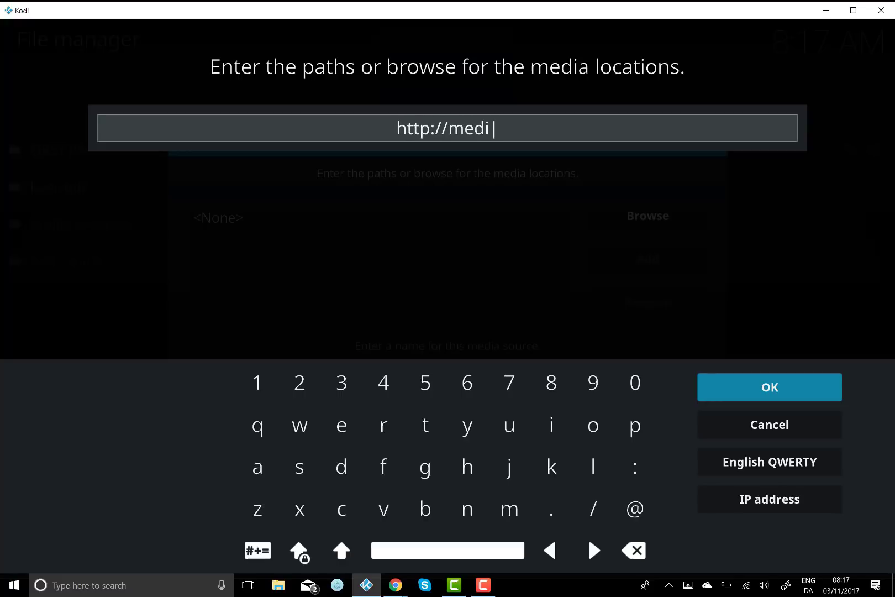
pyautogui.write('arepos')
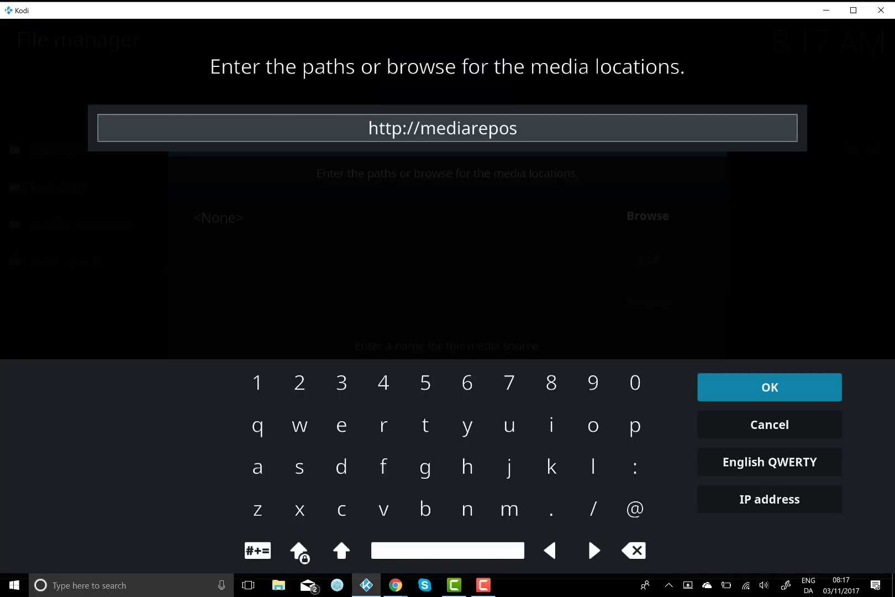
pyautogui.write('.or')
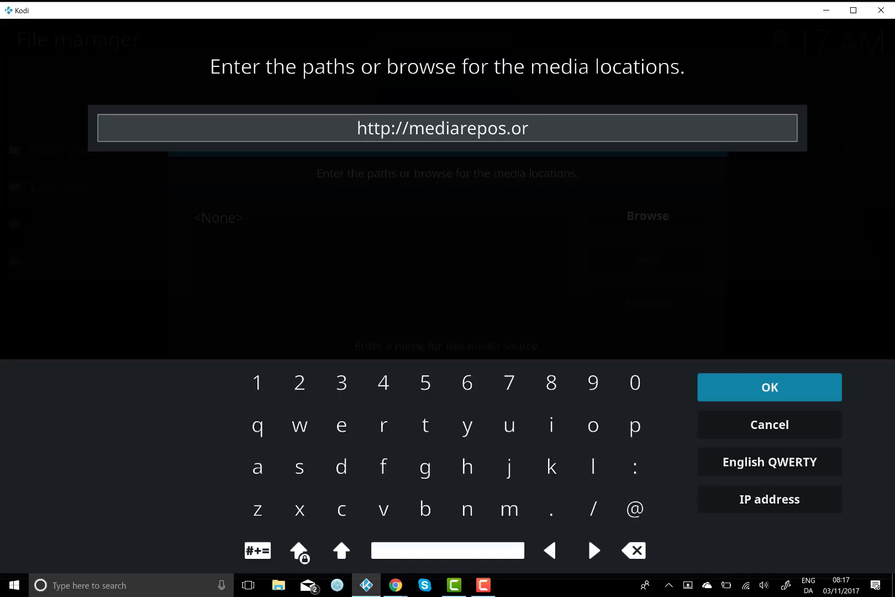
pyautogui.write('g')
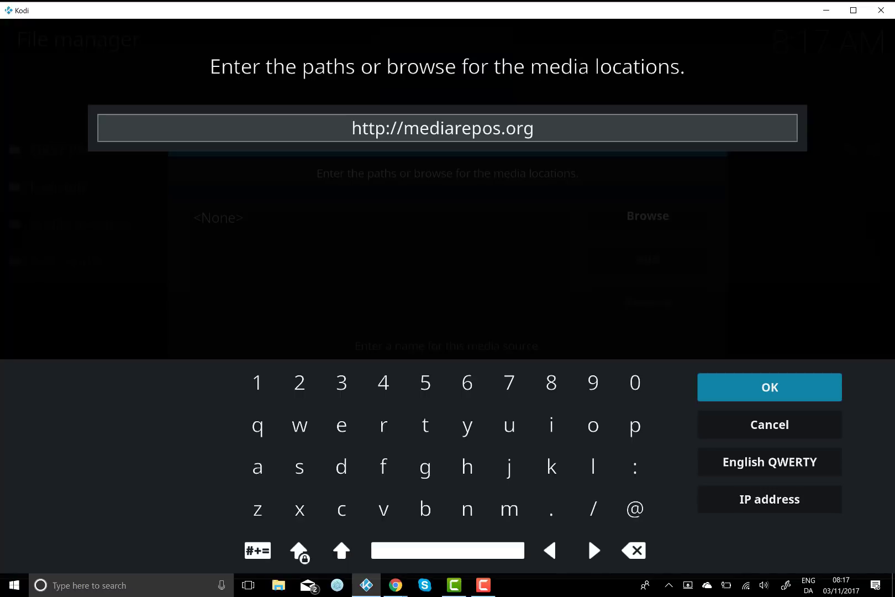
pyautogui.write('/')
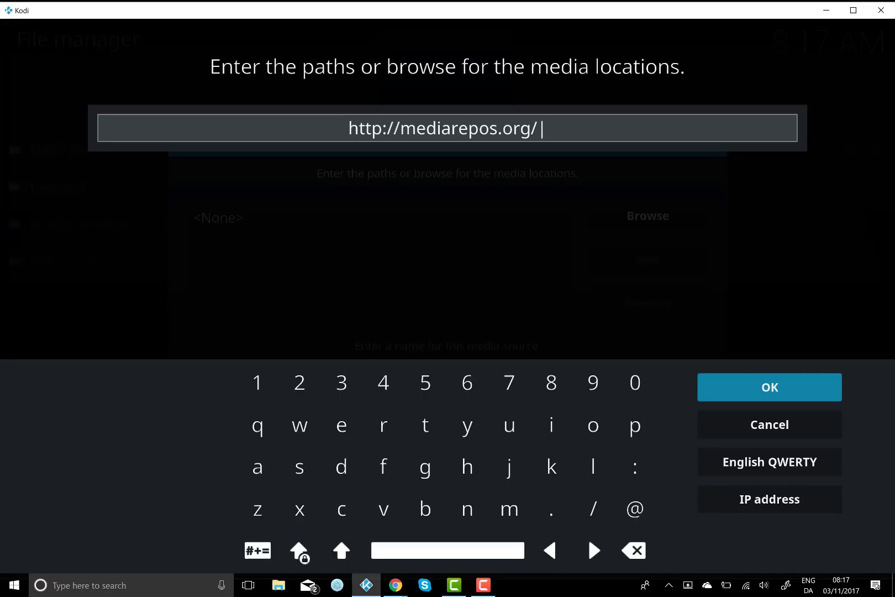
pyautogui.write('kodi')
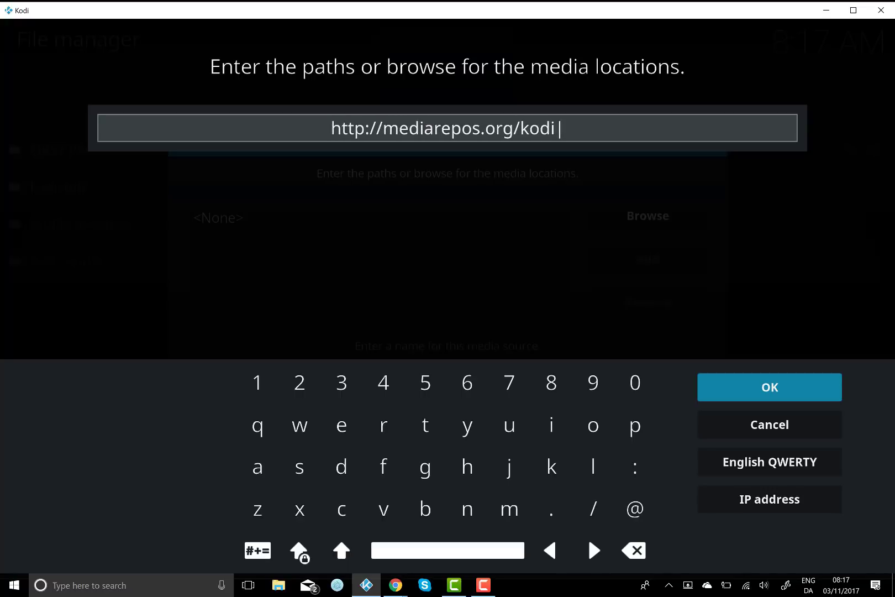
pyautogui.write('stuff')
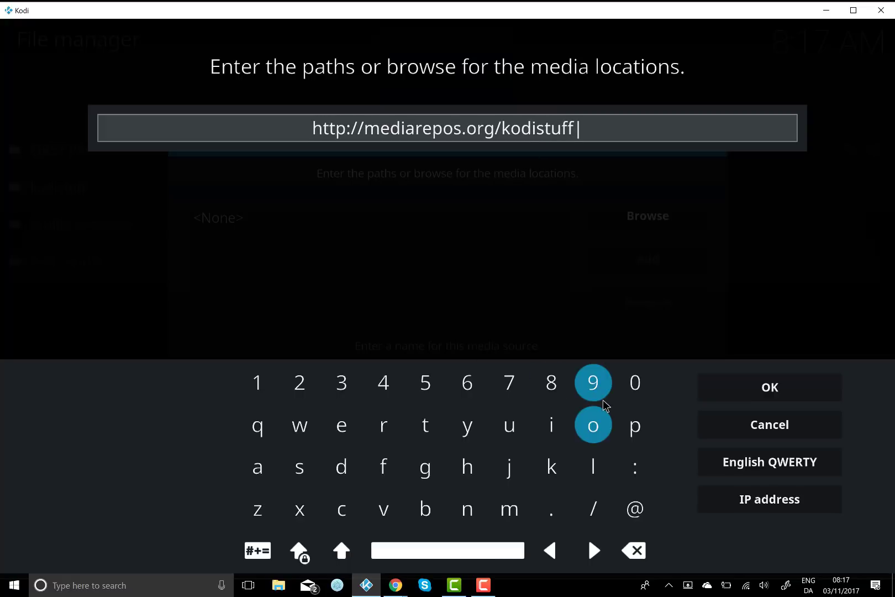
# - Confirm the path, replace the name kodistuff with 'Kodi Exodus' and save the source
pyautogui.click(747, 385)
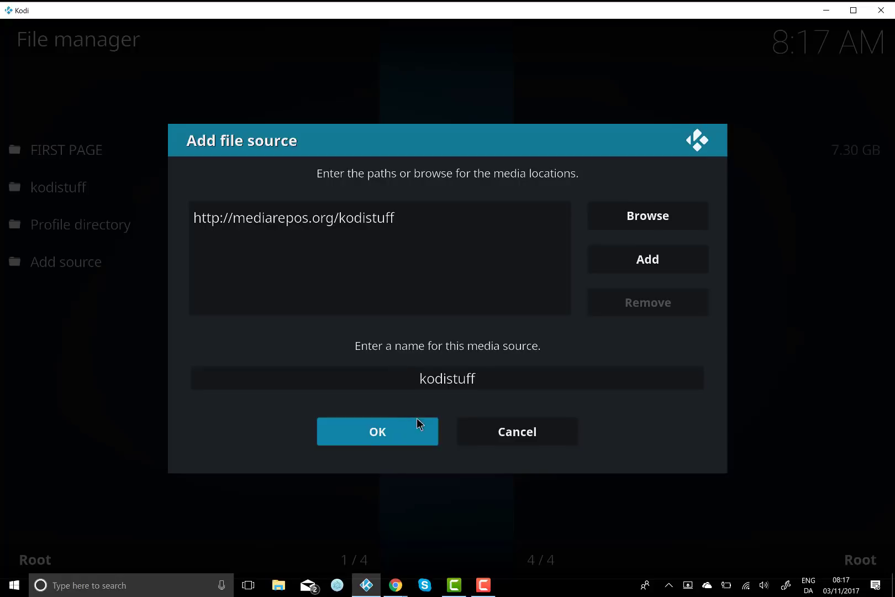
pyautogui.click(407, 380)
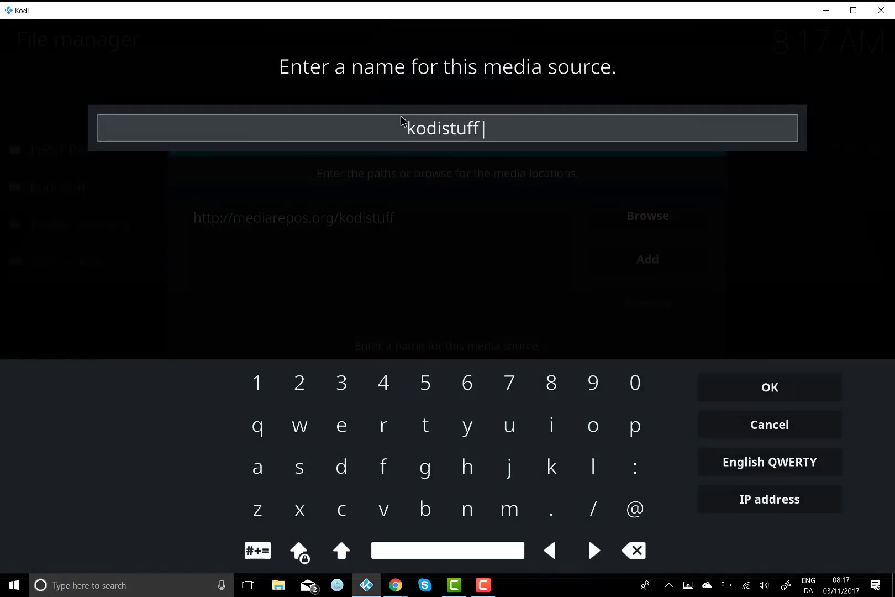
pyautogui.press('Left')
pyautogui.press('Left')
pyautogui.press('Left')
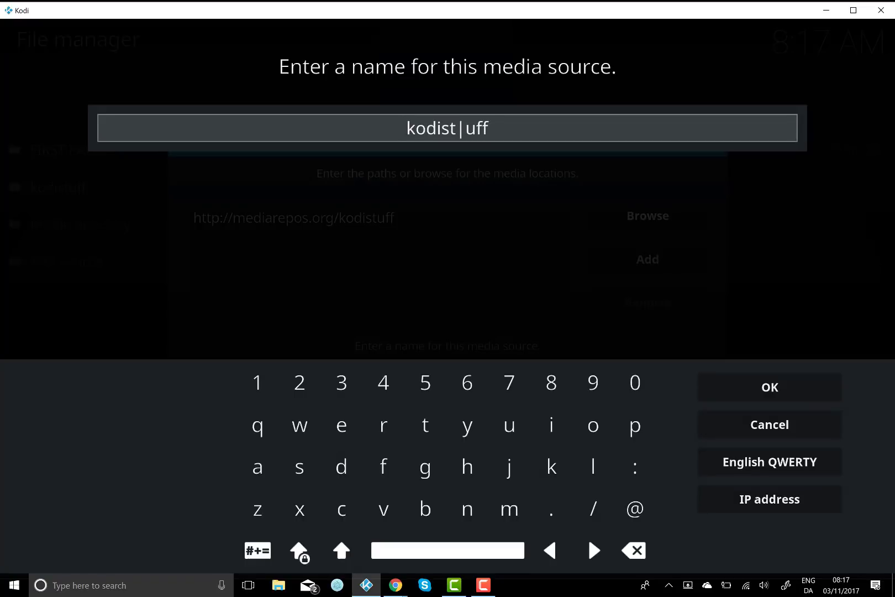
pyautogui.press('Left')
pyautogui.press('Left')
pyautogui.press('Left')
pyautogui.press('Left')
pyautogui.press('Left')
pyautogui.press('Left')
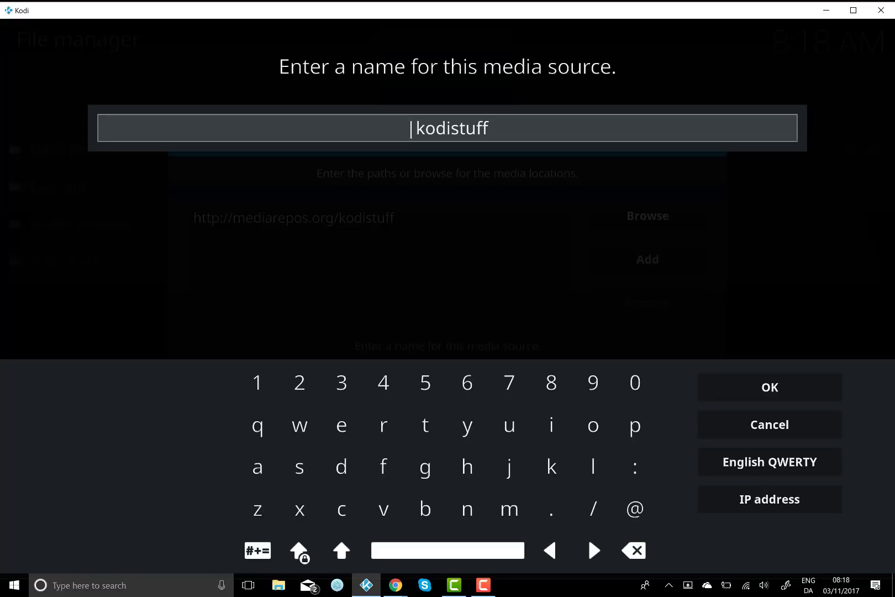
pyautogui.press('Delete')
pyautogui.press('Delete')
pyautogui.press('Delete')
pyautogui.press('Delete')
pyautogui.press('Delete')
pyautogui.press('Delete')
pyautogui.press('Delete')
pyautogui.press('Delete')
pyautogui.press('Delete')
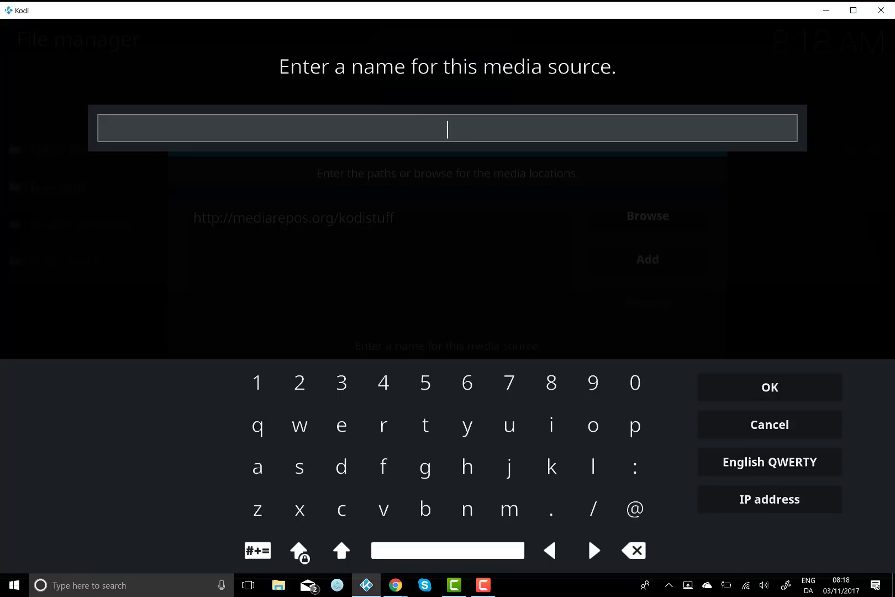
pyautogui.write('Kodi Exodus')
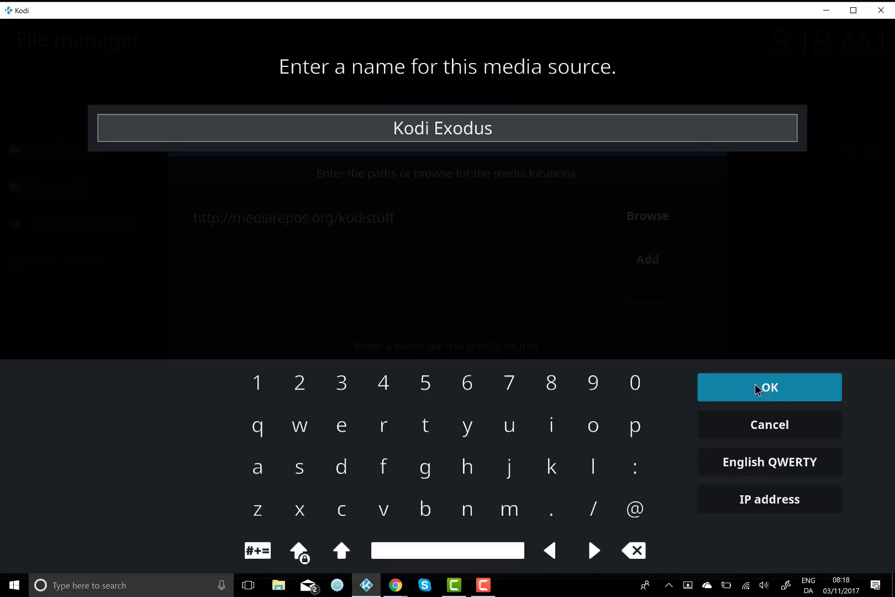
pyautogui.click(755, 387)
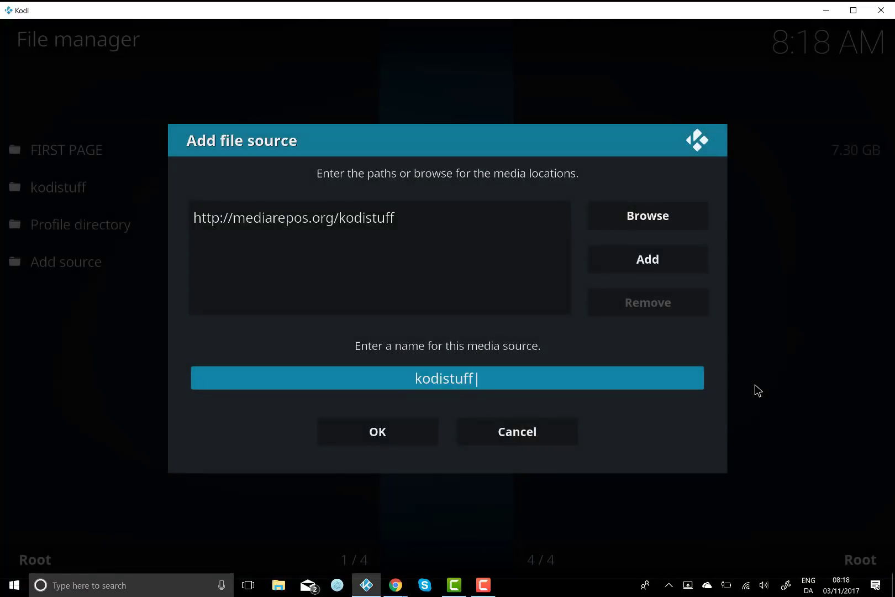
pyautogui.click(391, 434)
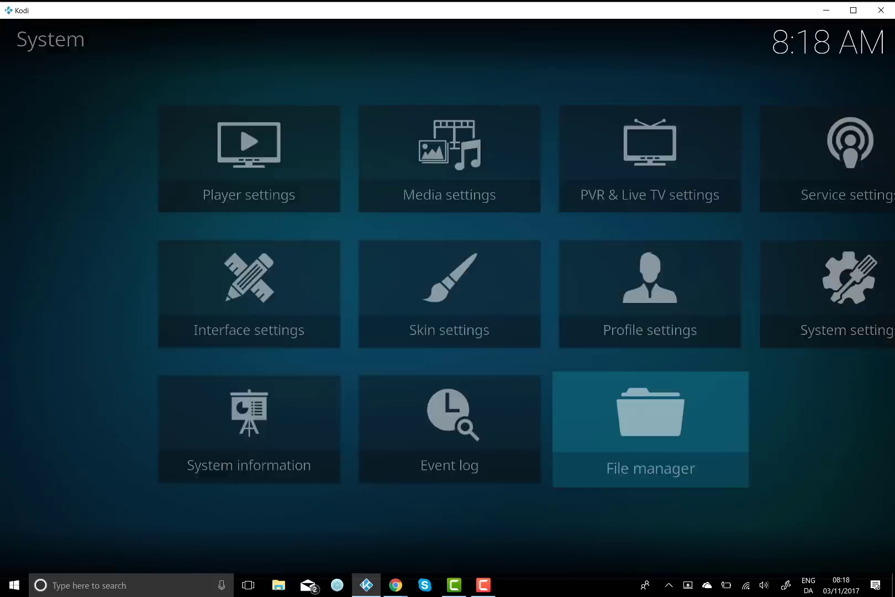
# - Install the SMASH repository from reposmash.zip on the Kodi Exodus source
pyautogui.press('Escape')
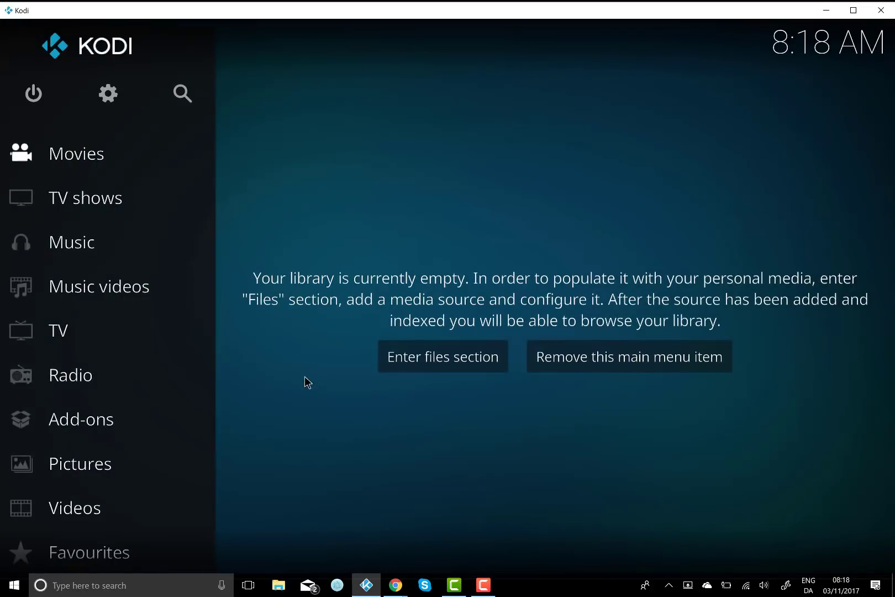
pyautogui.moveTo(156, 423)
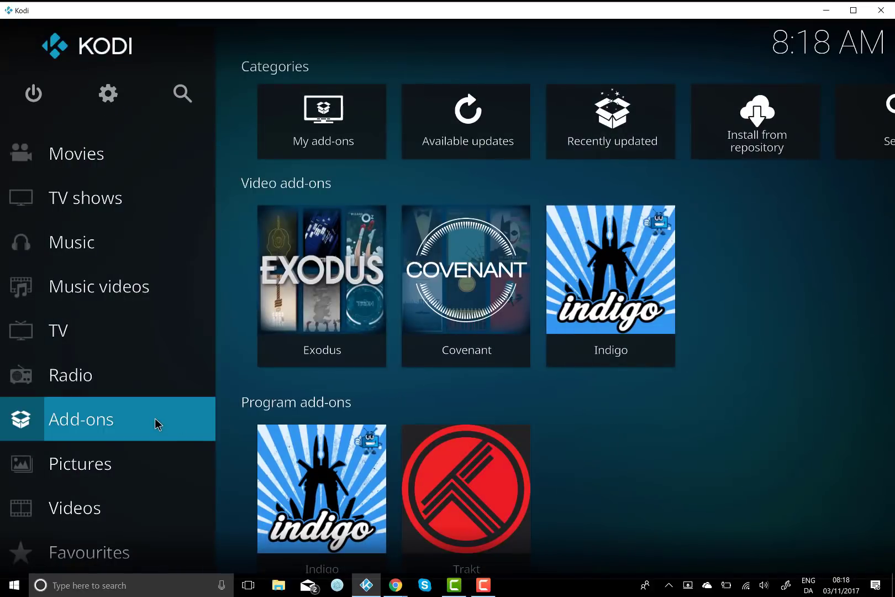
pyautogui.click(156, 424)
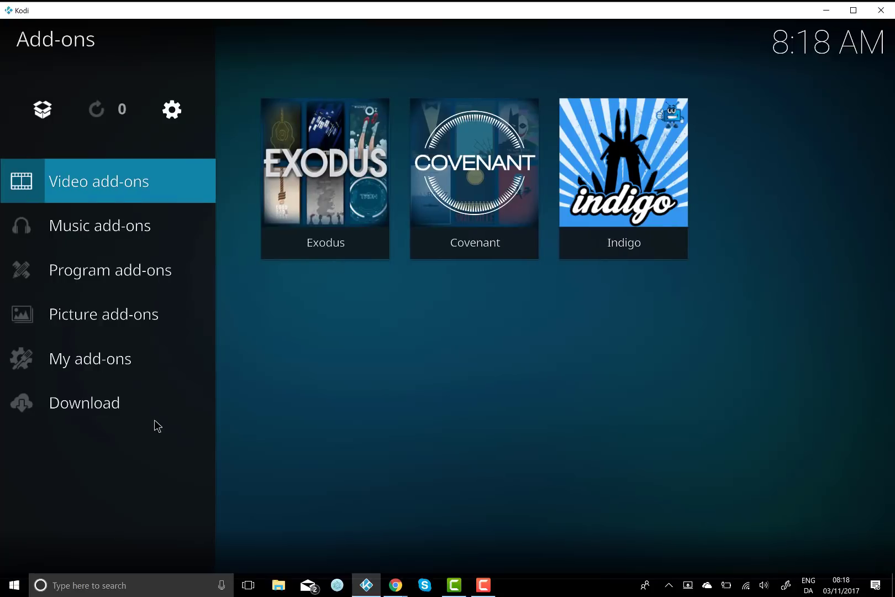
pyautogui.click(35, 118)
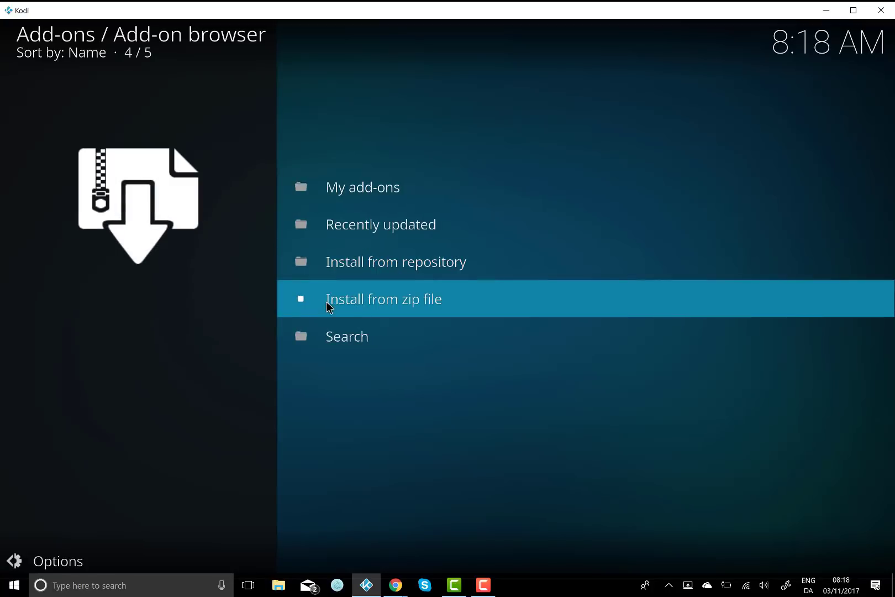
pyautogui.click(328, 305)
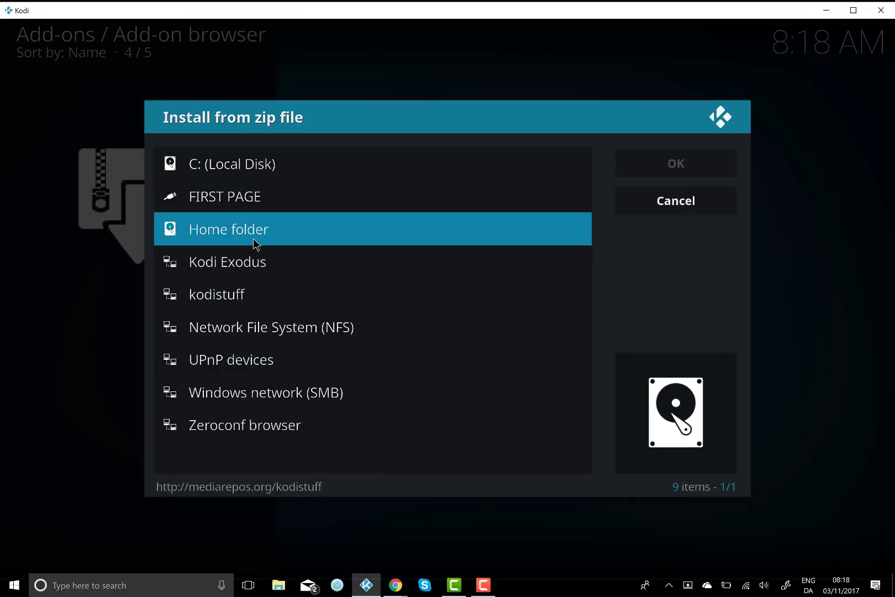
pyautogui.click(262, 265)
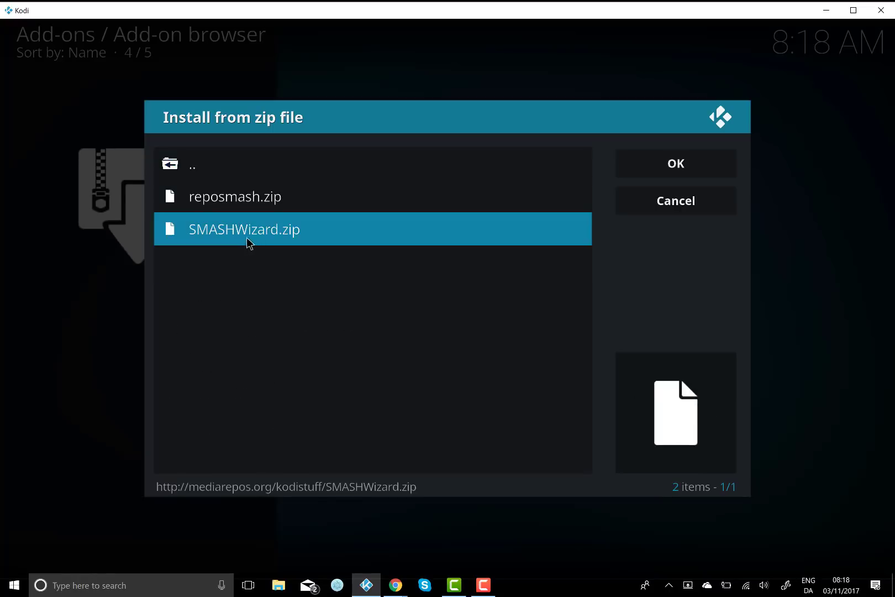
pyautogui.click(257, 208)
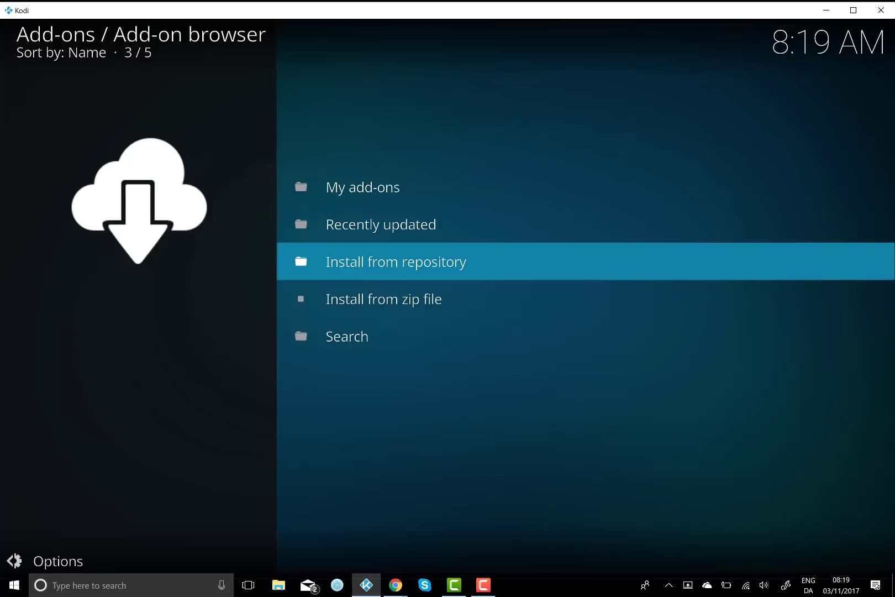
# - Find Exodus among the -SMASH Repo video add-ons and open its info page
pyautogui.click(355, 257)
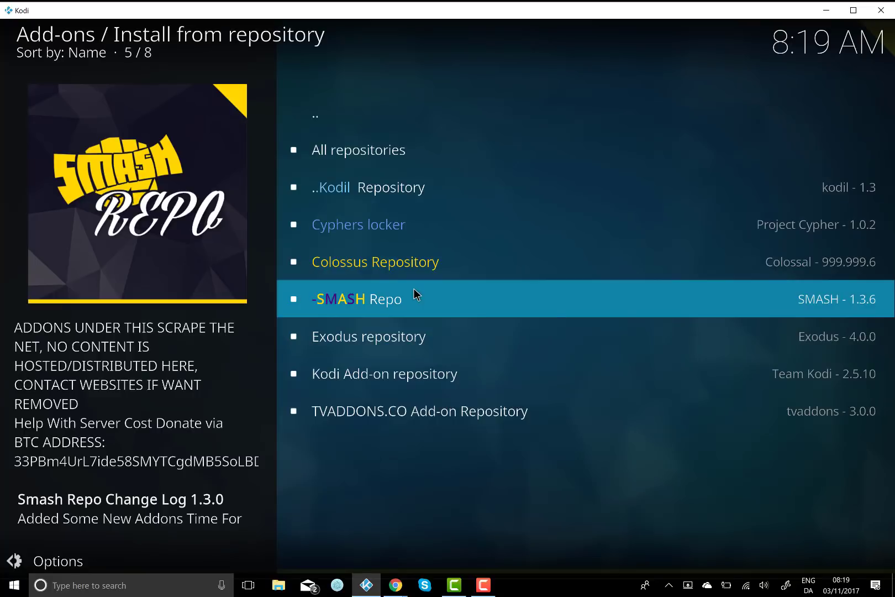
pyautogui.click(416, 294)
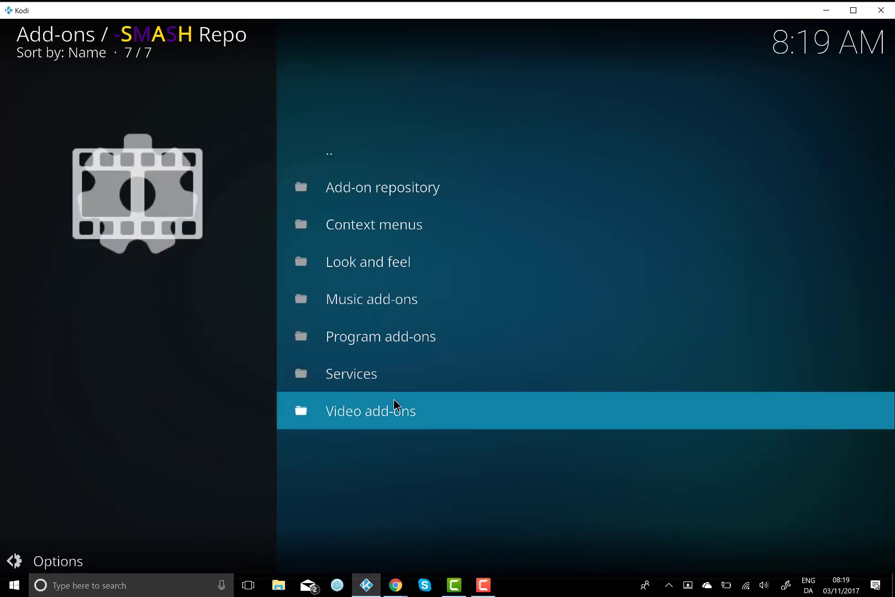
pyautogui.click(391, 400)
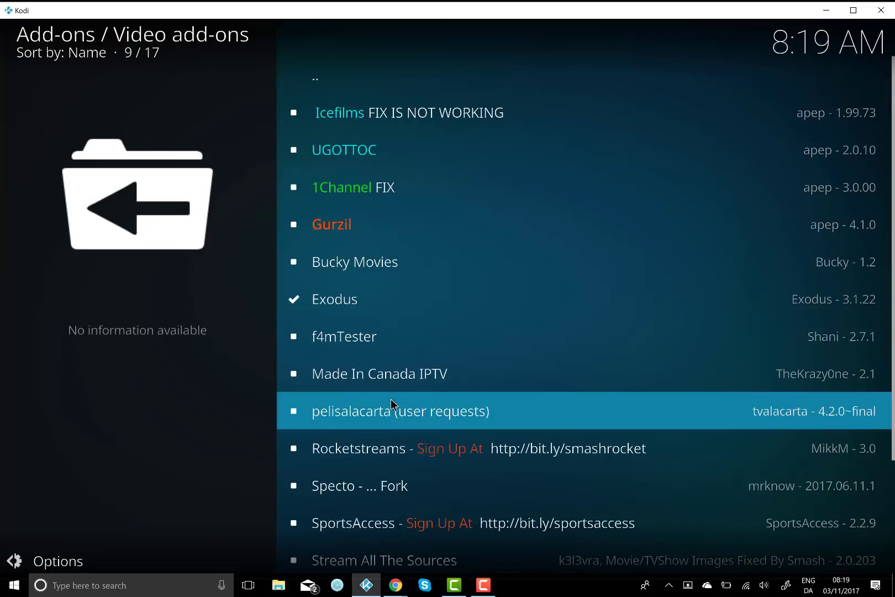
pyautogui.scroll(-8, 391, 399)
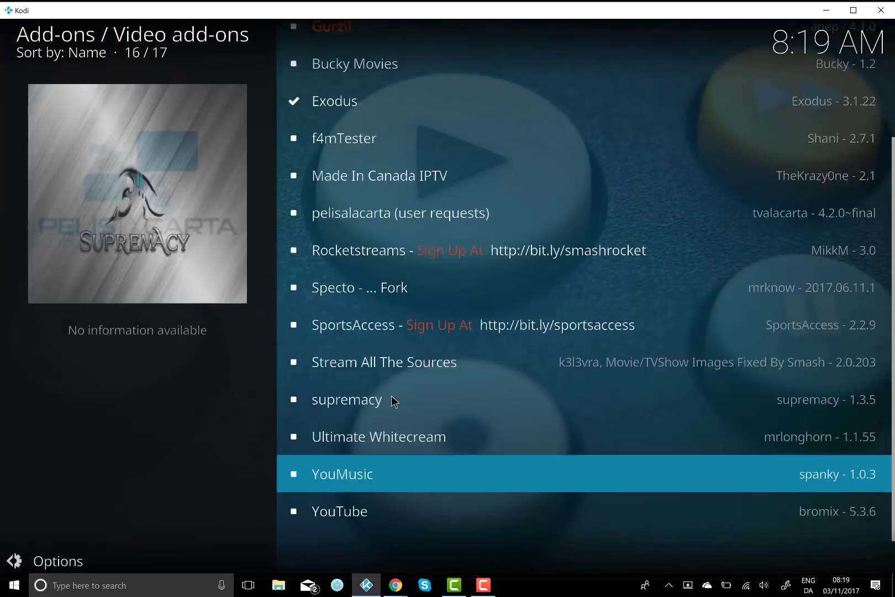
pyautogui.scroll(5, 391, 402)
pyautogui.scroll(12, 390, 400)
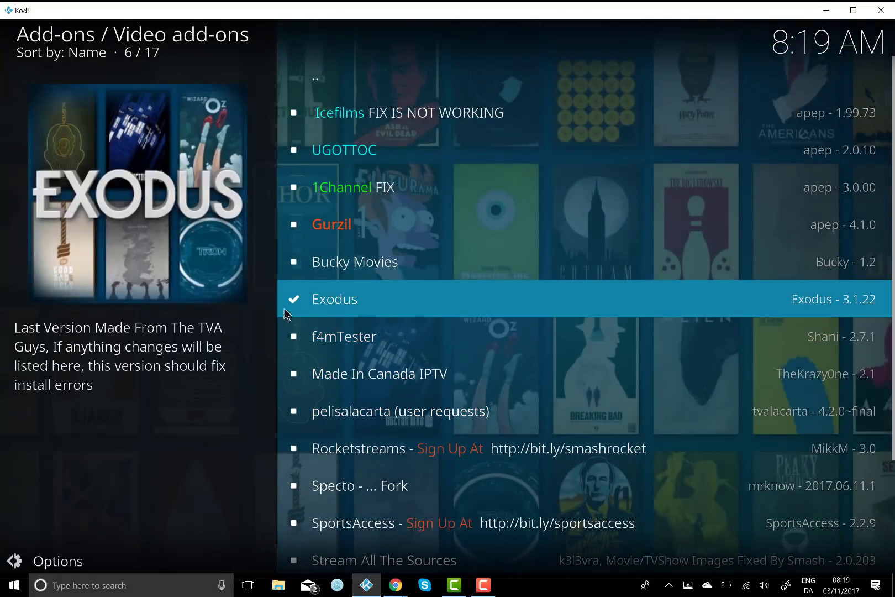
pyautogui.click(342, 300)
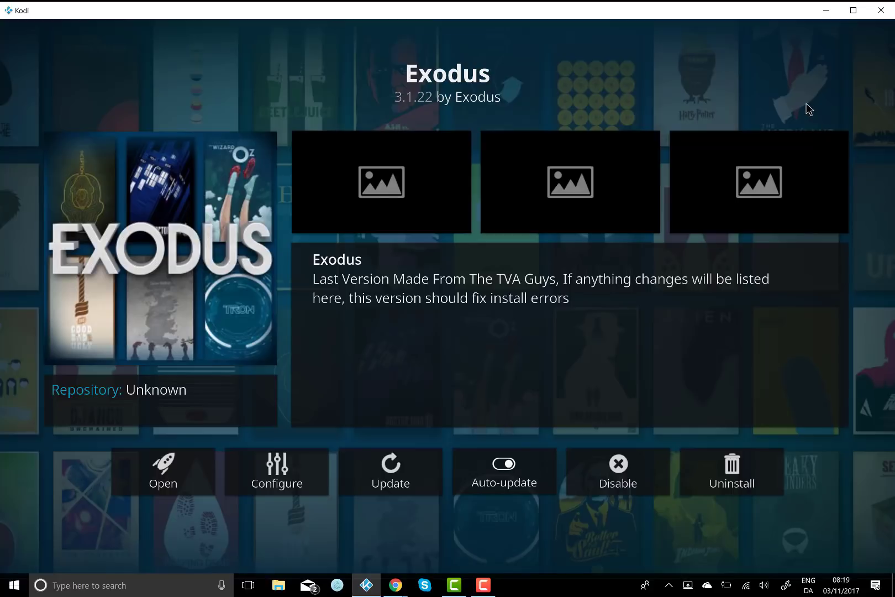
# - Return to the home screen, launch Exodus and list its Most Popular TV shows
pyautogui.press('Escape')
pyautogui.press('BackSpace')
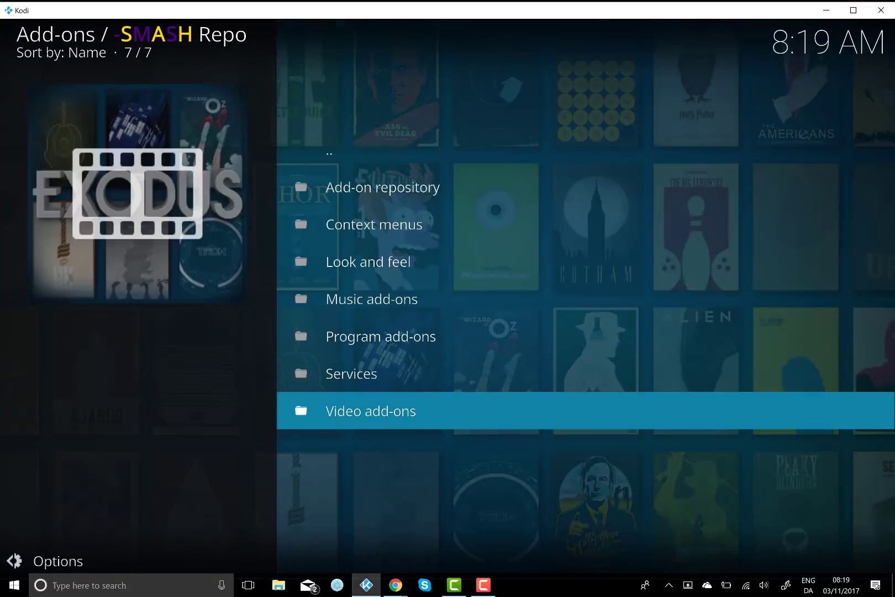
pyautogui.press('BackSpace')
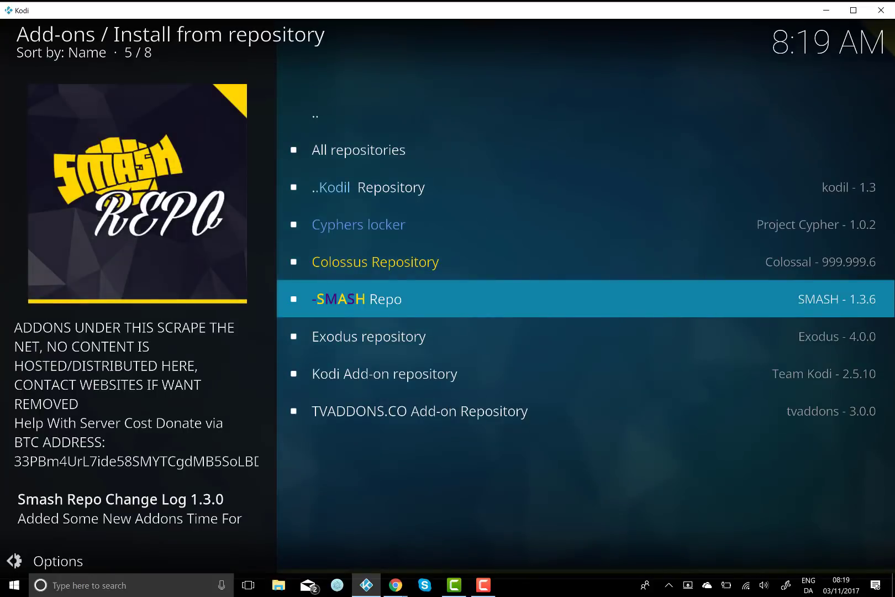
pyautogui.press('BackSpace')
pyautogui.press('BackSpace')
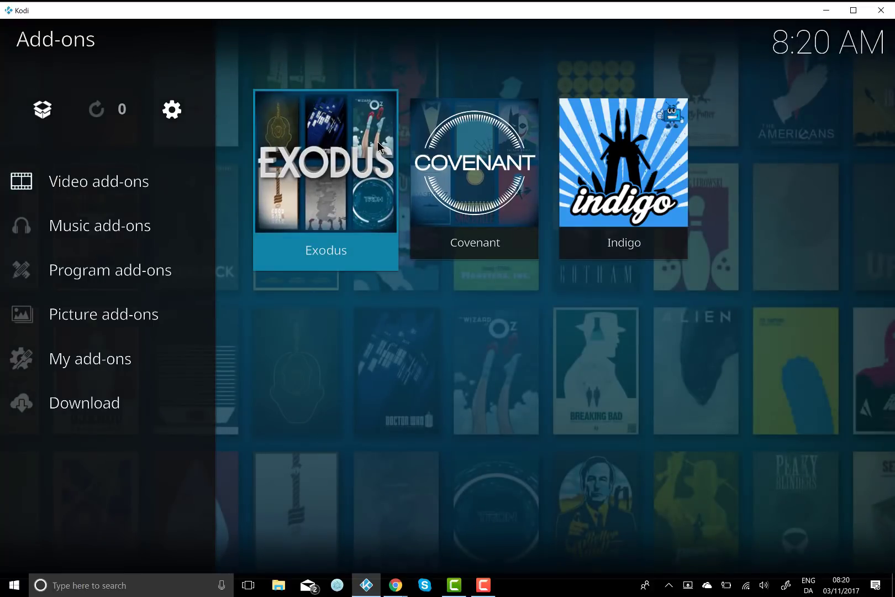
pyautogui.press('BackSpace')
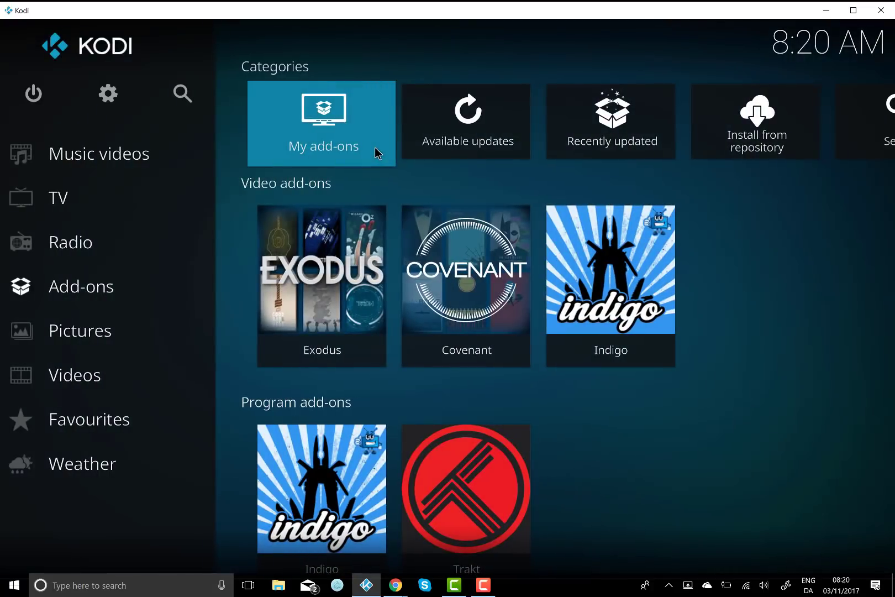
pyautogui.click(319, 271)
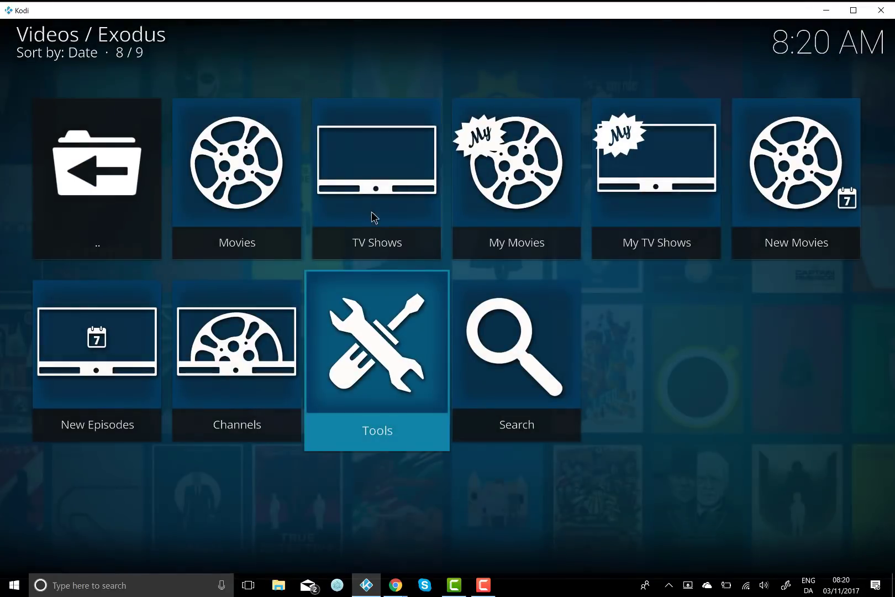
pyautogui.click(373, 178)
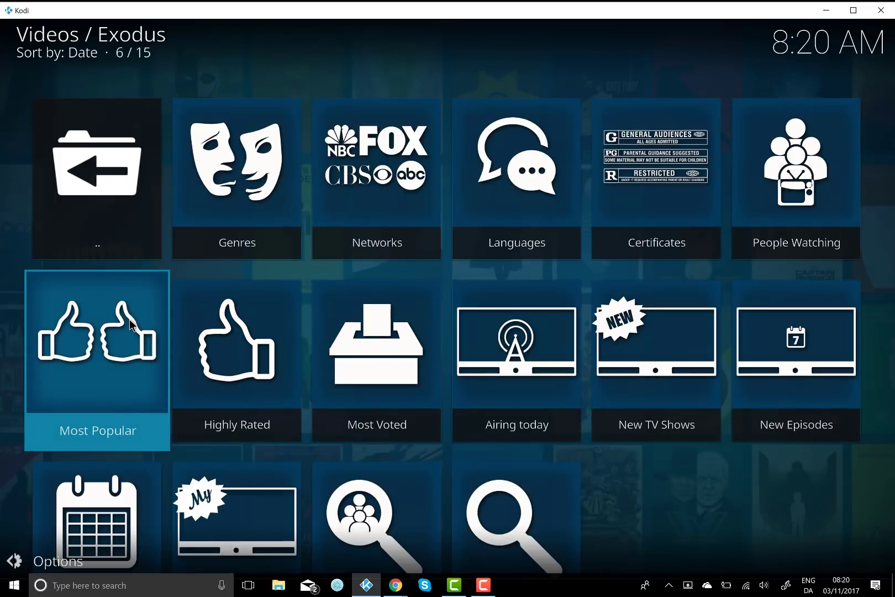
pyautogui.click(131, 325)
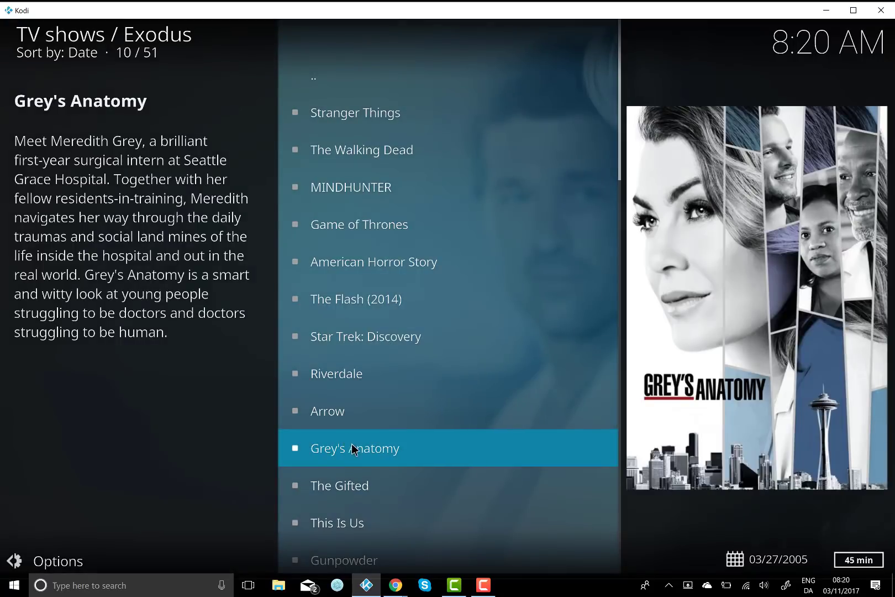
# - Open Grey's Anatomy Season 8 and start fetching sources for 8x06 Poker Face
pyautogui.click(354, 449)
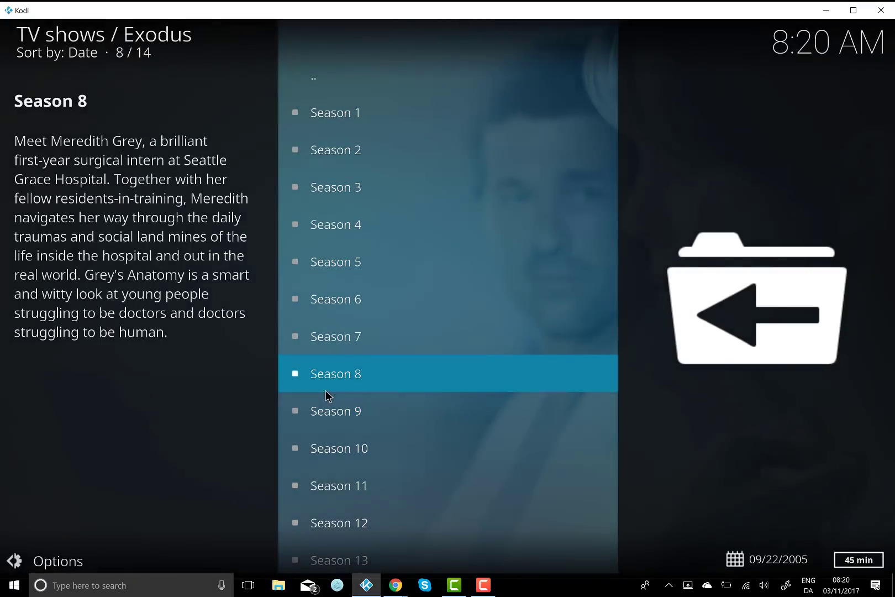
pyautogui.click(326, 390)
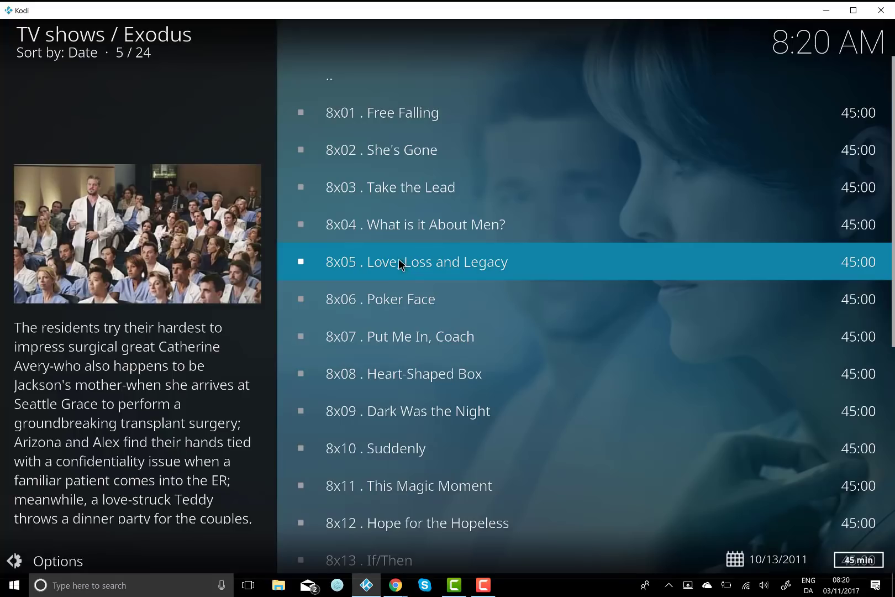
pyautogui.click(387, 293)
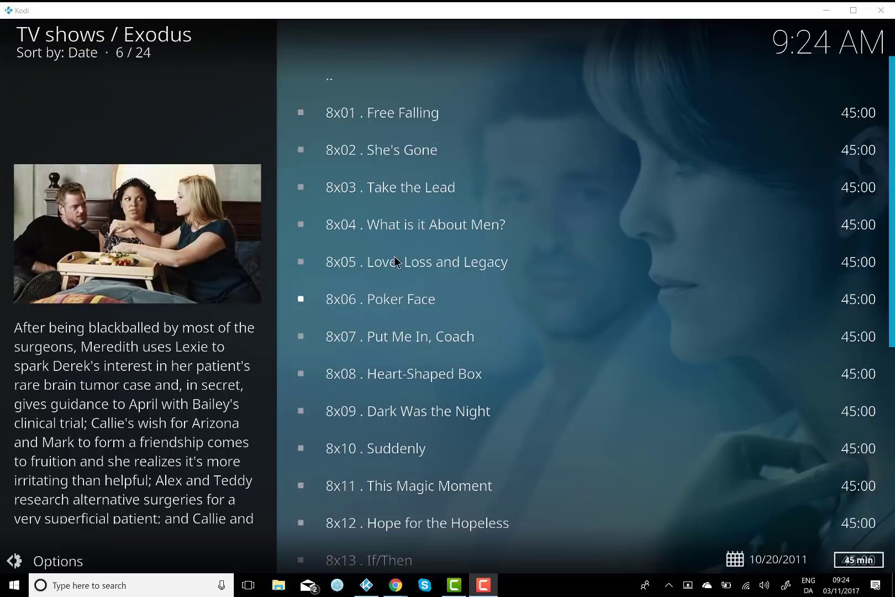
# - Back out to the Exodus main menu and open Tools > SETTINGS : General
pyautogui.rightClick(236, 267)
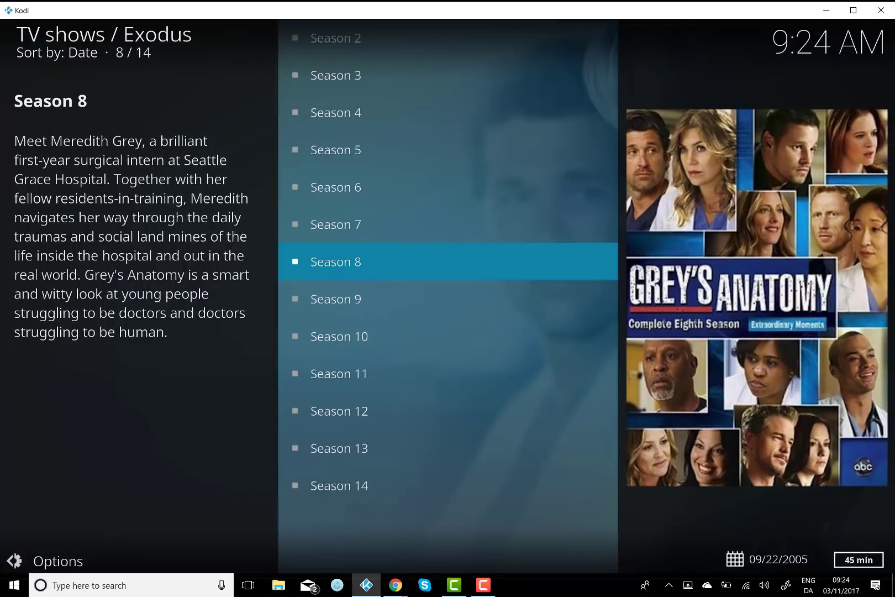
pyautogui.rightClick(238, 262)
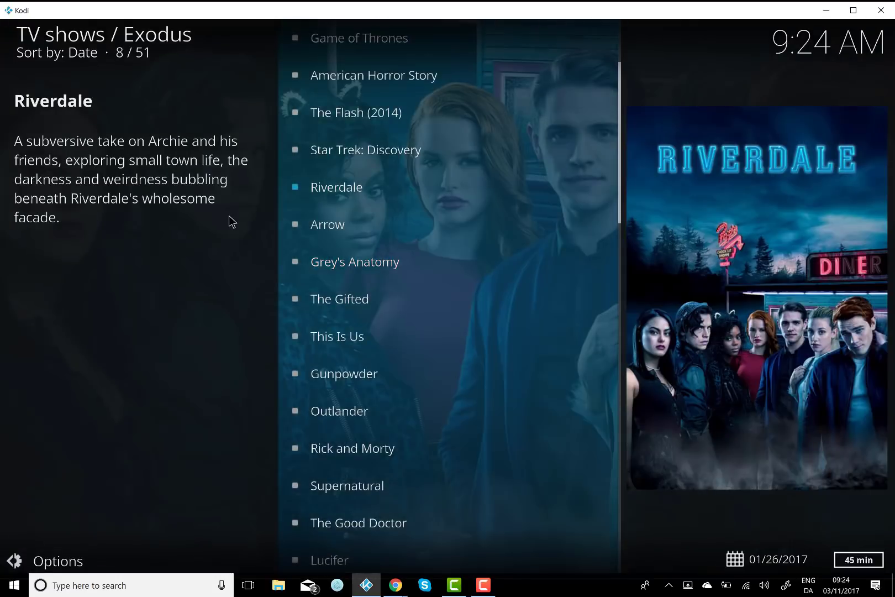
pyautogui.rightClick(229, 217)
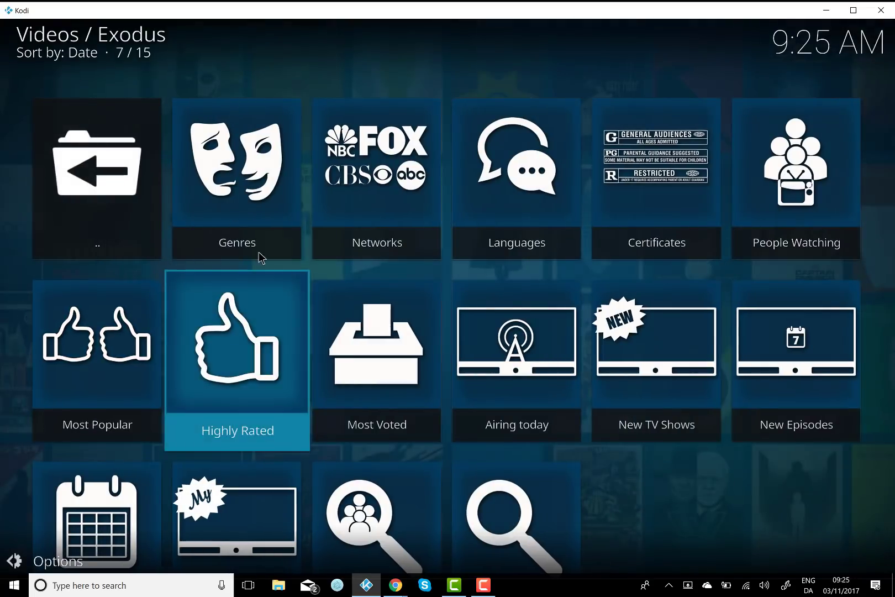
pyautogui.rightClick(584, 323)
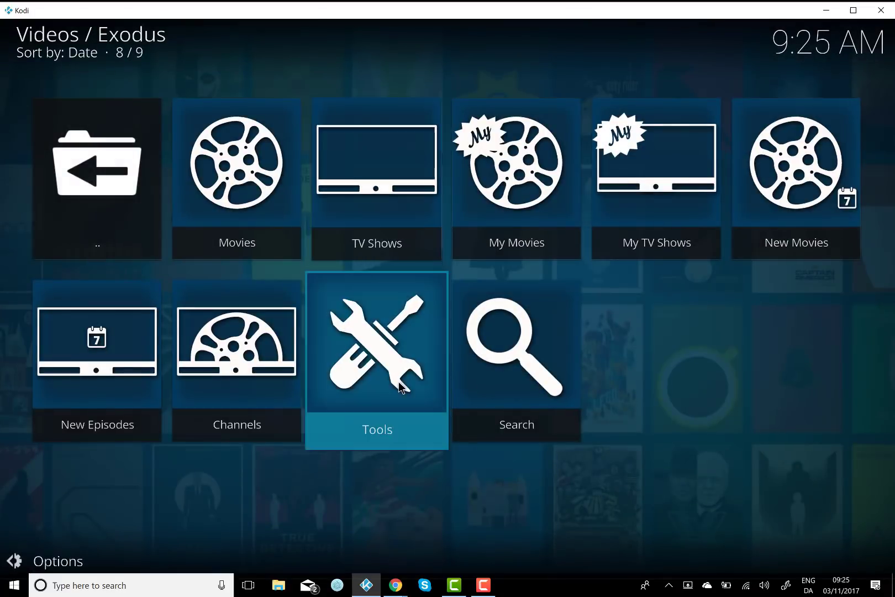
pyautogui.click(400, 387)
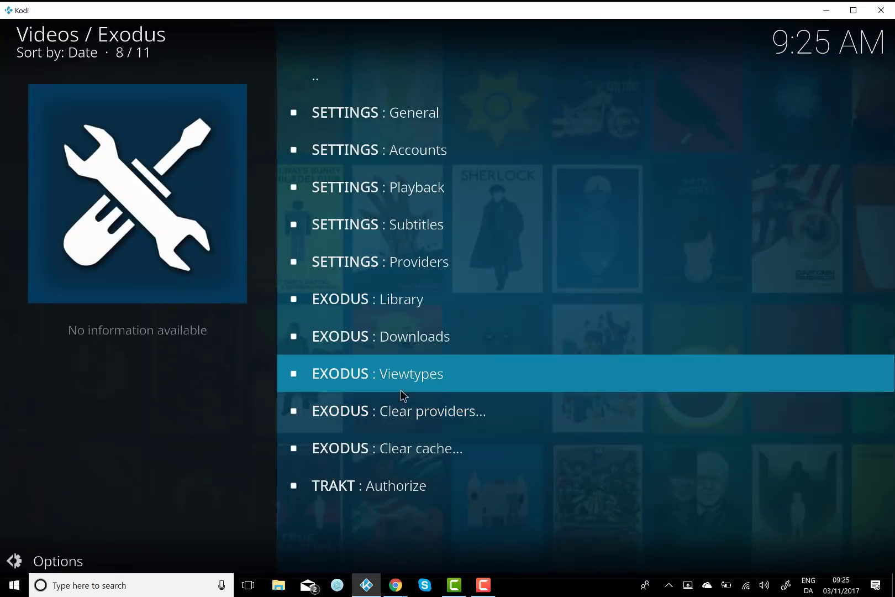
pyautogui.click(395, 130)
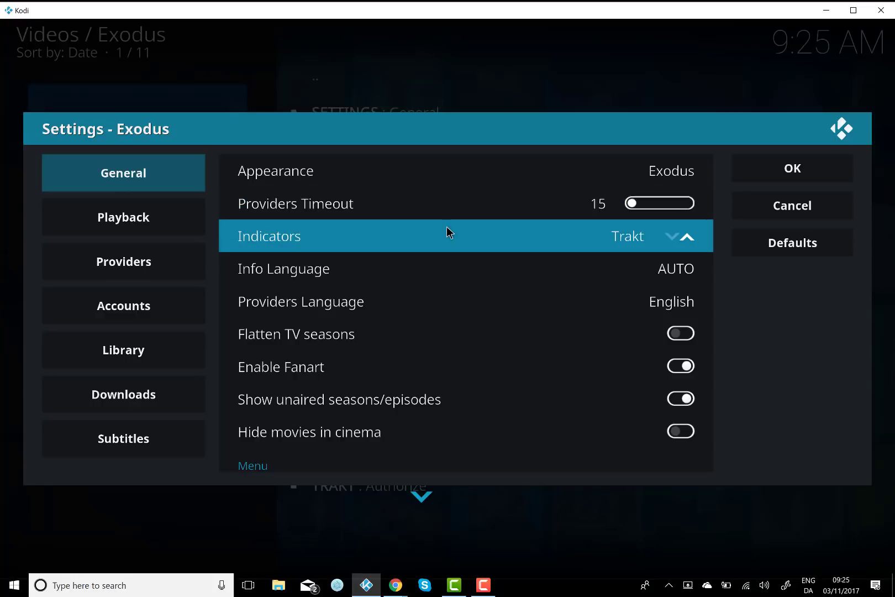
# - On the Playback page, cycle Default action through Dialog and Directory back to Auto Play
pyautogui.click(189, 226)
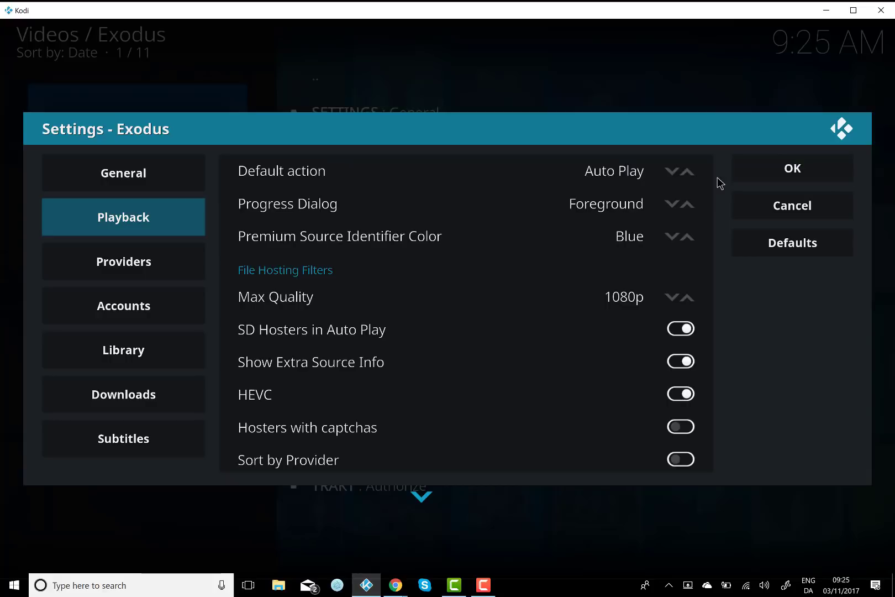
pyautogui.click(685, 174)
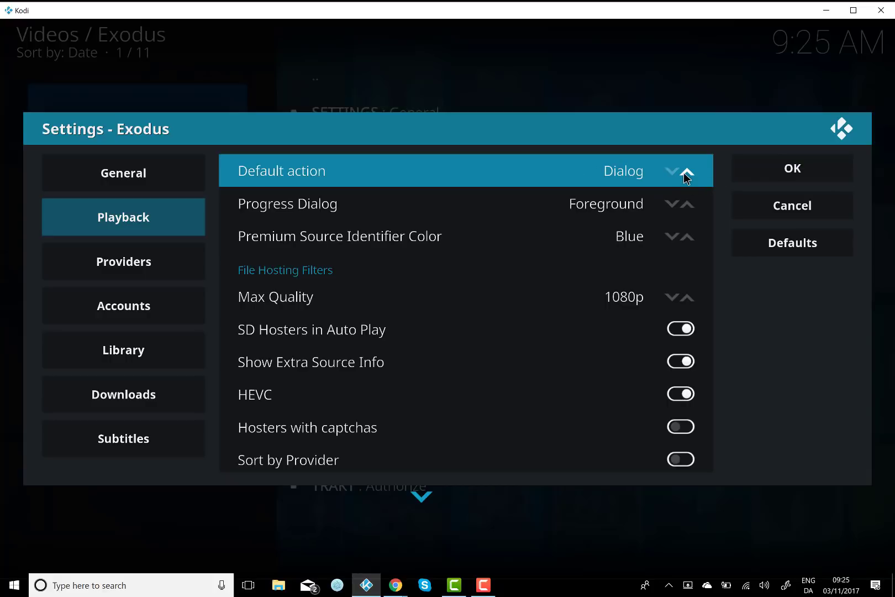
pyautogui.click(686, 174)
pyautogui.click(686, 173)
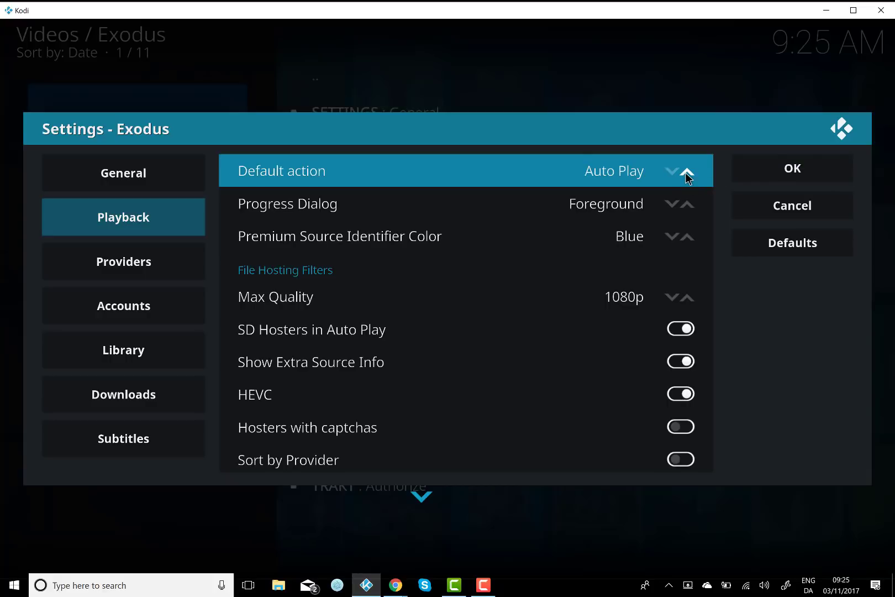